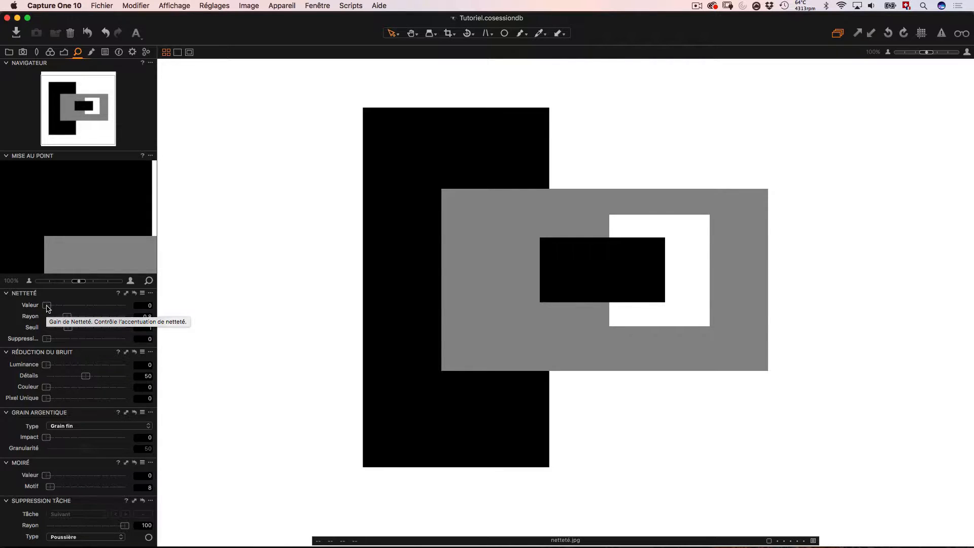
Try the sharpening Valeur at 1,000 and reset it, then set Valeur to 767 with Rayon at 2.5
{"action": "left_click_drag", "start_coordinate": [46, 307], "coordinate": [148, 310]}
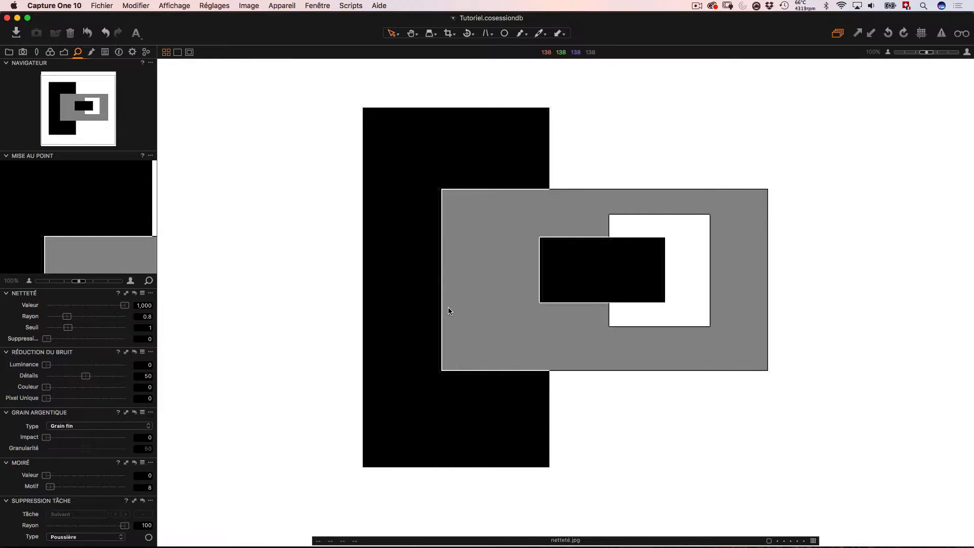
{"action": "double_click", "coordinate": [125, 306]}
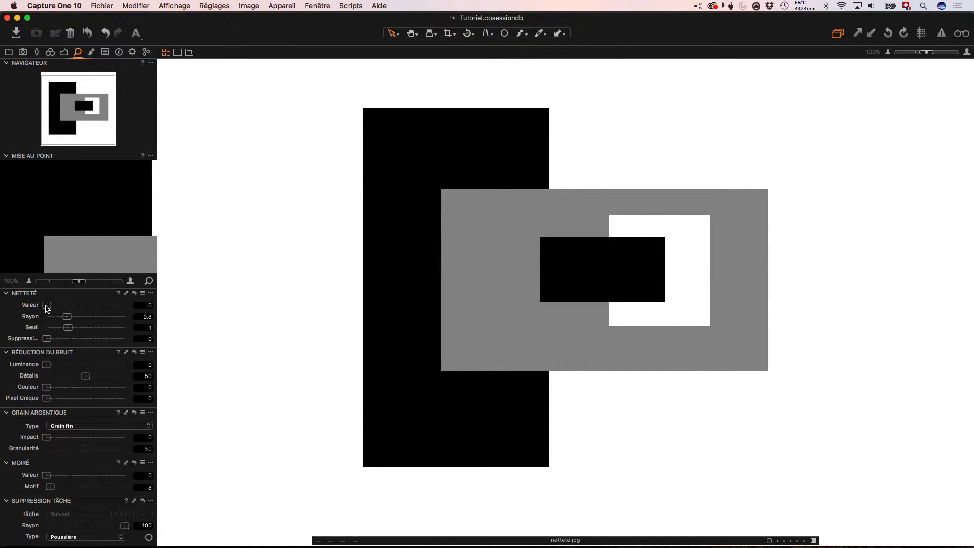
{"action": "left_click_drag", "start_coordinate": [47, 305], "coordinate": [135, 320]}
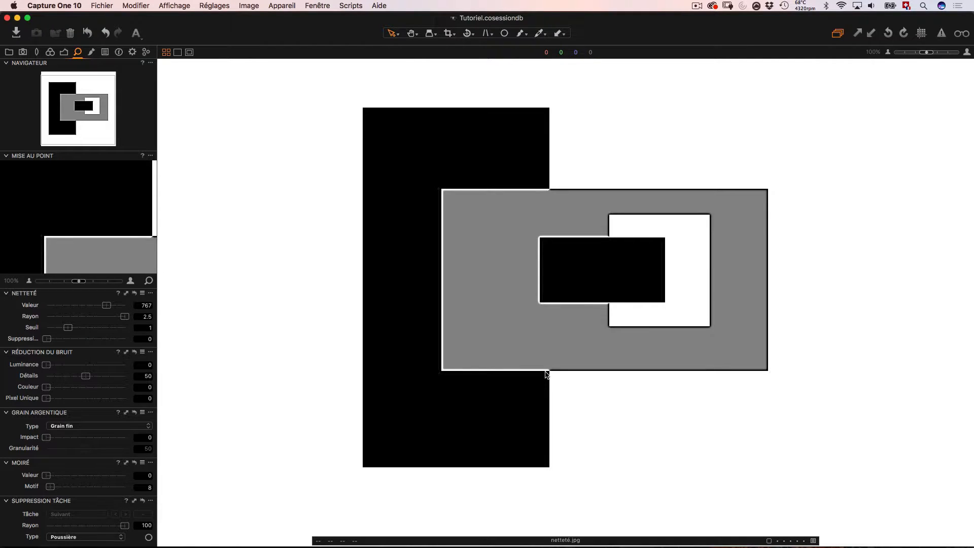
Compare sharpening radii on the test image by lowering Rayon to 0.2 and raising it to 1.3
{"action": "mouse_move", "coordinate": [126, 317]}
{"action": "left_mouse_down"}
{"action": "mouse_move", "coordinate": [46, 320]}
{"action": "mouse_move", "coordinate": [132, 319]}
{"action": "left_mouse_up"}
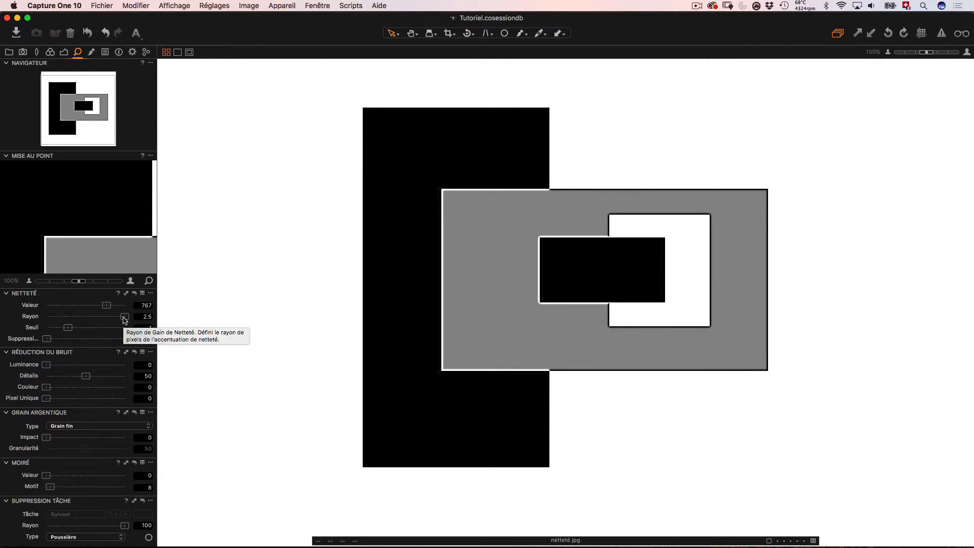
{"action": "left_click_drag", "start_coordinate": [124, 318], "coordinate": [48, 318]}
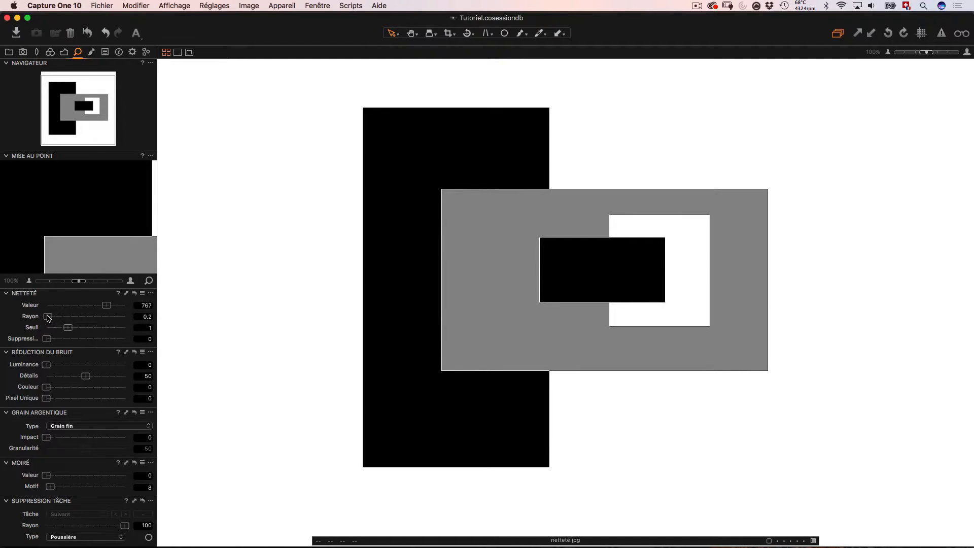
{"action": "left_click_drag", "start_coordinate": [58, 318], "coordinate": [103, 331]}
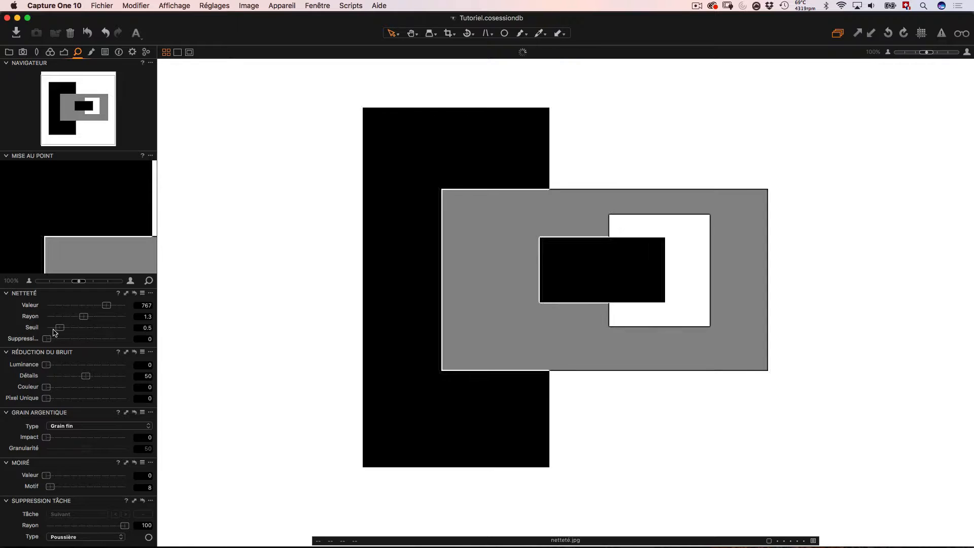
Try the sharpening Seuil at 12, then bring it down to 0.4
{"action": "left_click_drag", "start_coordinate": [101, 327], "coordinate": [125, 329]}
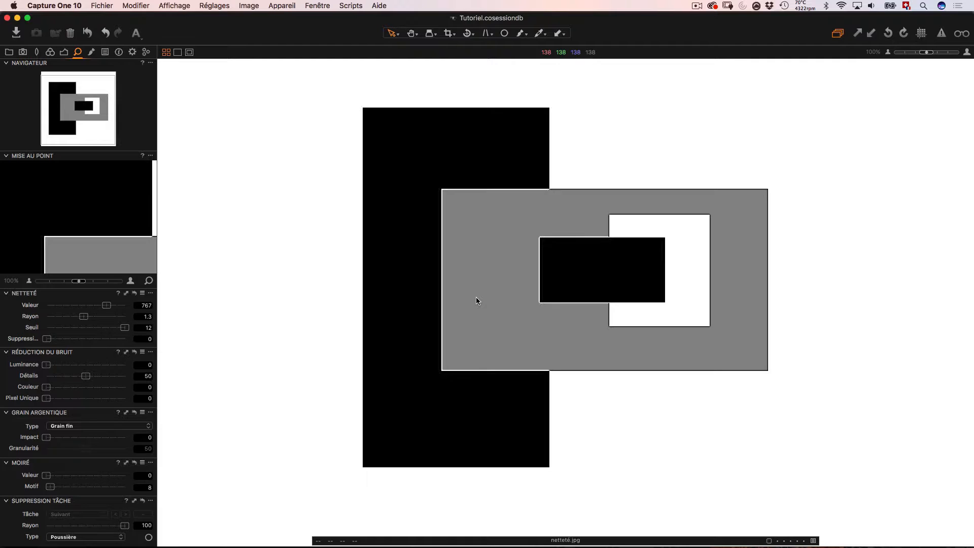
{"action": "left_click_drag", "start_coordinate": [124, 328], "coordinate": [60, 330]}
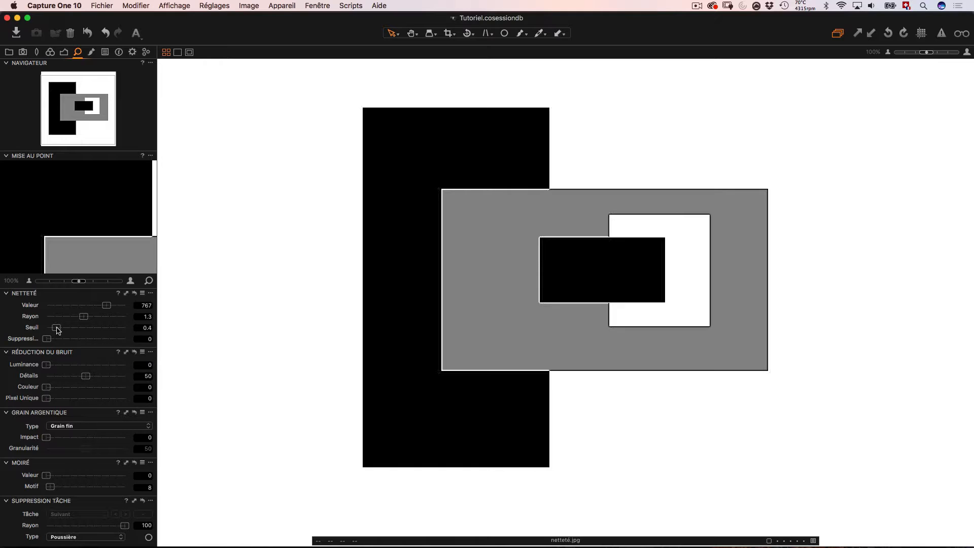
Raise the sharpening Valeur to 1,000 and Rayon to 2.5, and examine the halos along the shape edges
{"action": "left_click_drag", "start_coordinate": [110, 306], "coordinate": [196, 318]}
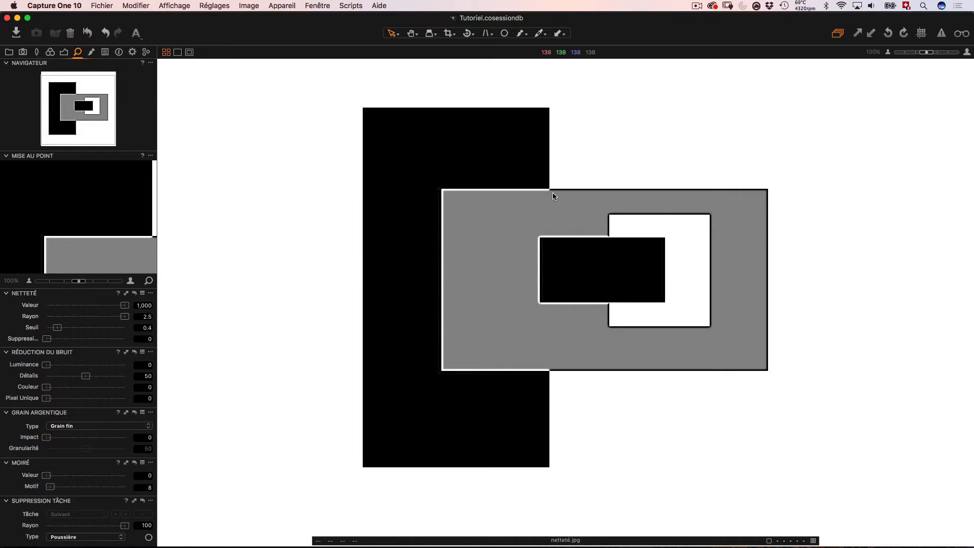
{"action": "scroll", "coordinate": [547, 194], "scroll_direction": "up", "scroll_amount": 2}
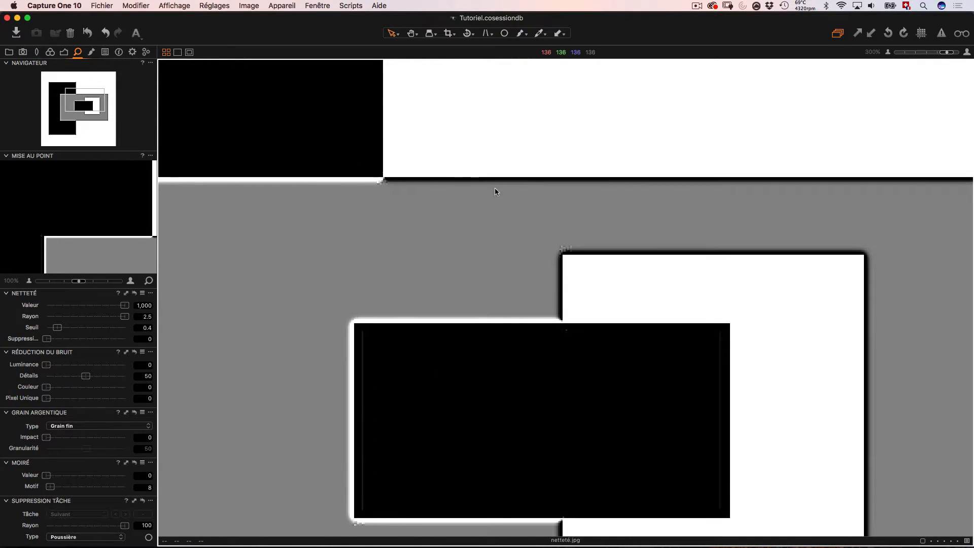
{"action": "scroll", "coordinate": [434, 265], "scroll_direction": "down", "scroll_amount": 3}
Try halo suppression in the Netteté tool at 100 and at 34, then return it to 0
{"action": "left_click_drag", "start_coordinate": [46, 339], "coordinate": [172, 341]}
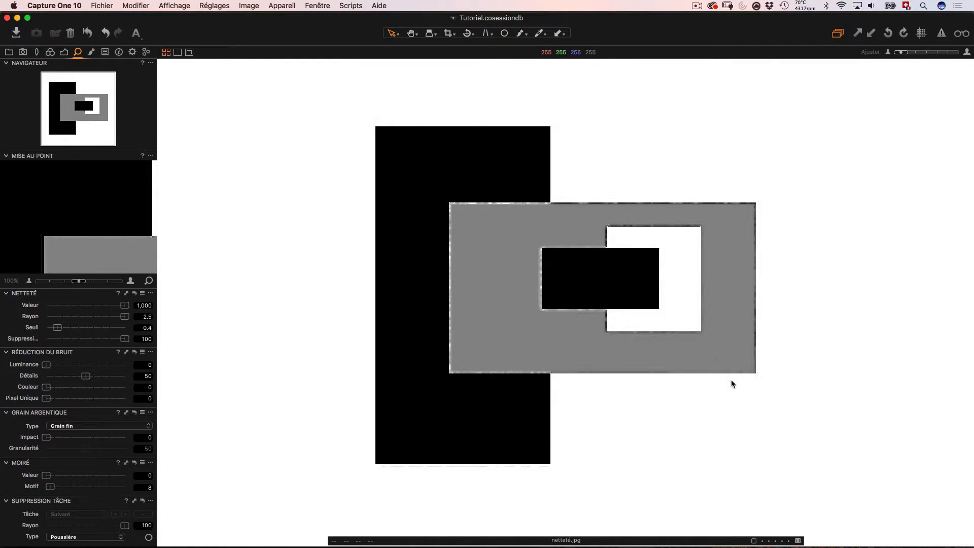
{"action": "left_click_drag", "start_coordinate": [125, 338], "coordinate": [73, 344]}
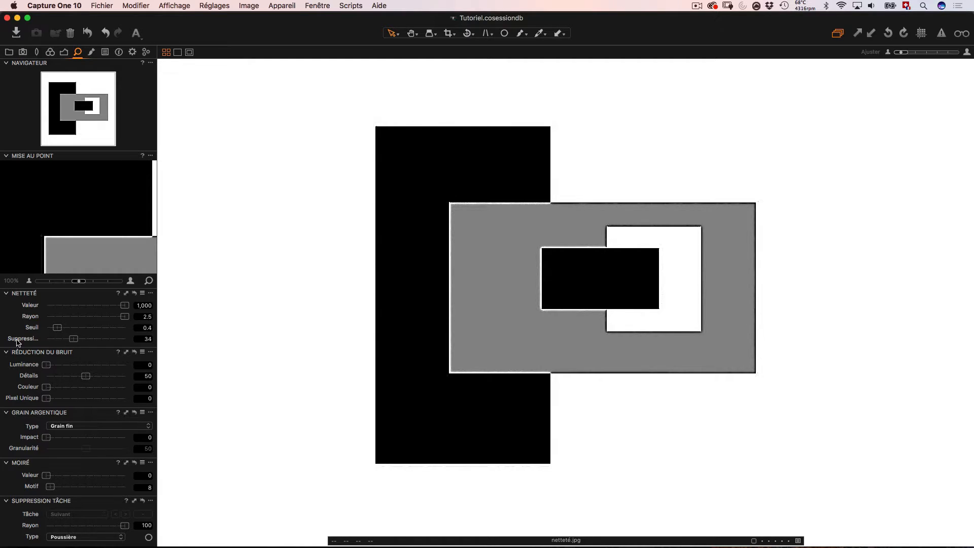
{"action": "left_click_drag", "start_coordinate": [74, 338], "coordinate": [41, 341]}
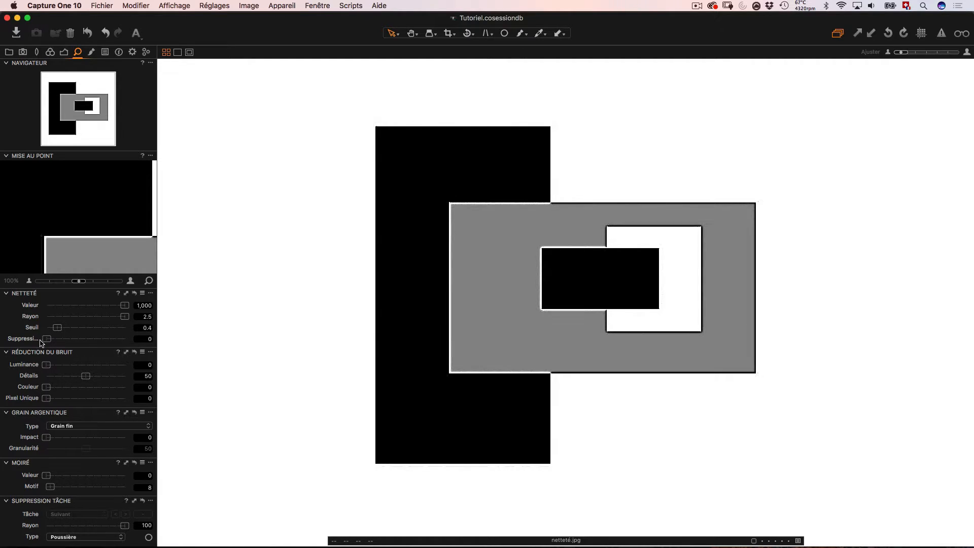
Reset the sharpening Valeur to 0 and Rayon to 0.8
{"action": "double_click", "coordinate": [125, 305]}
{"action": "double_click", "coordinate": [125, 316]}
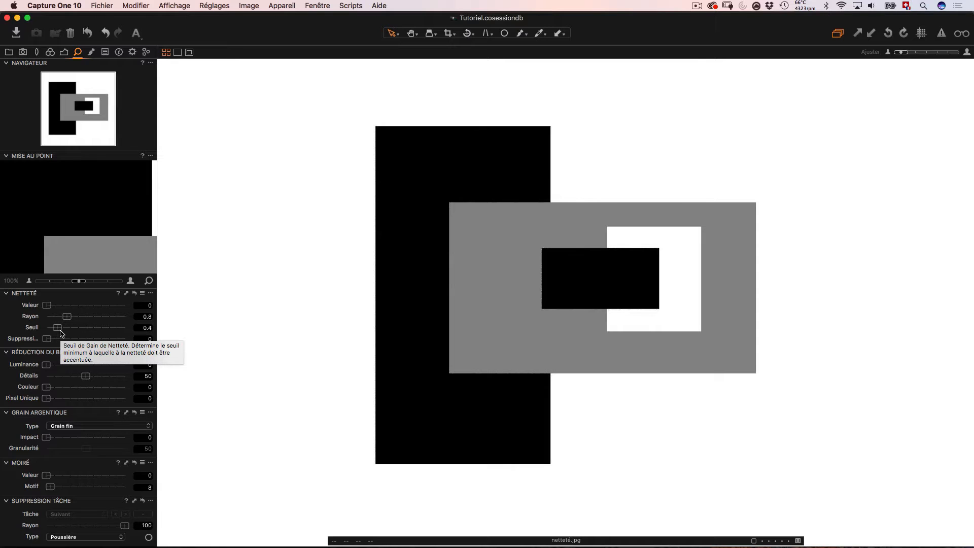
Return to the thumbnail browser and open Tutoriel-0004.NEF in the viewer
{"action": "key", "text": "super+alt+v"}
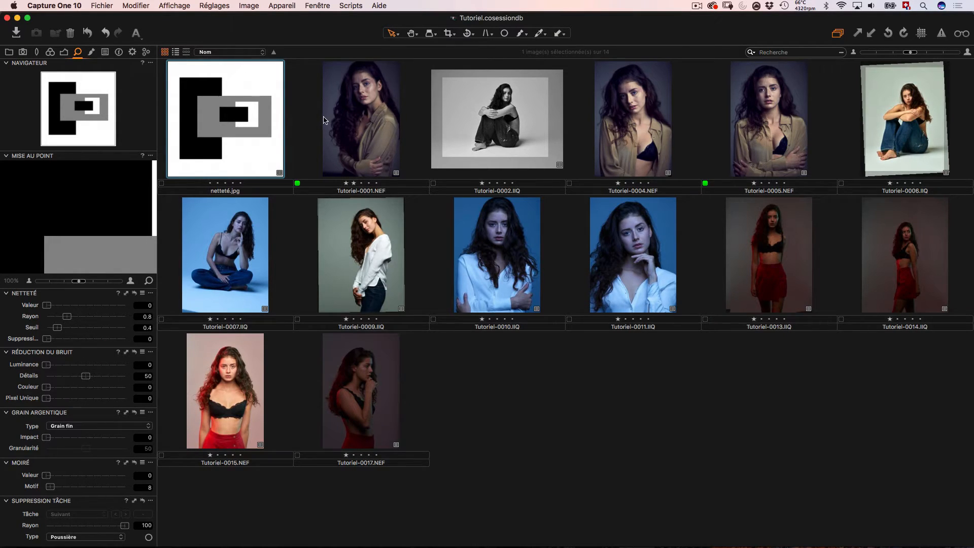
{"action": "left_click", "coordinate": [368, 117]}
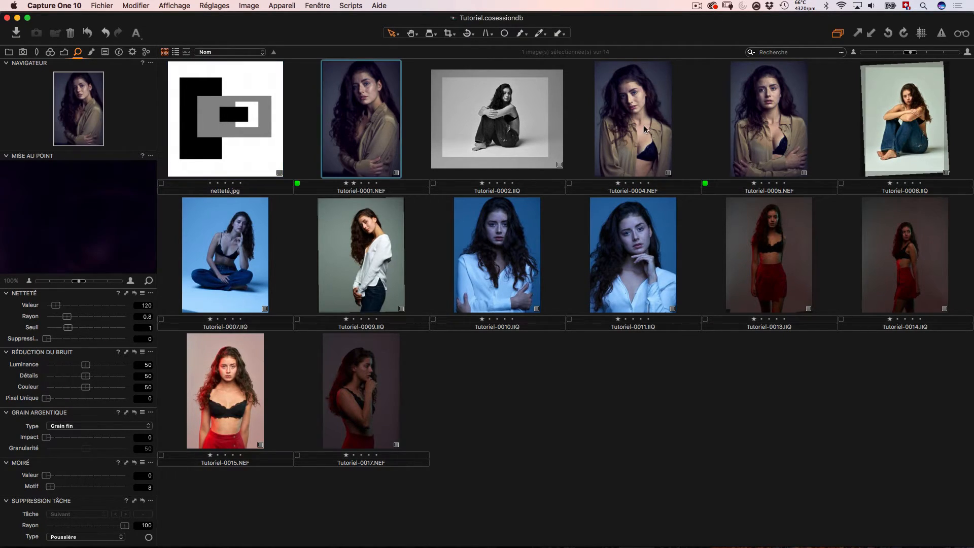
{"action": "double_click", "coordinate": [643, 126]}
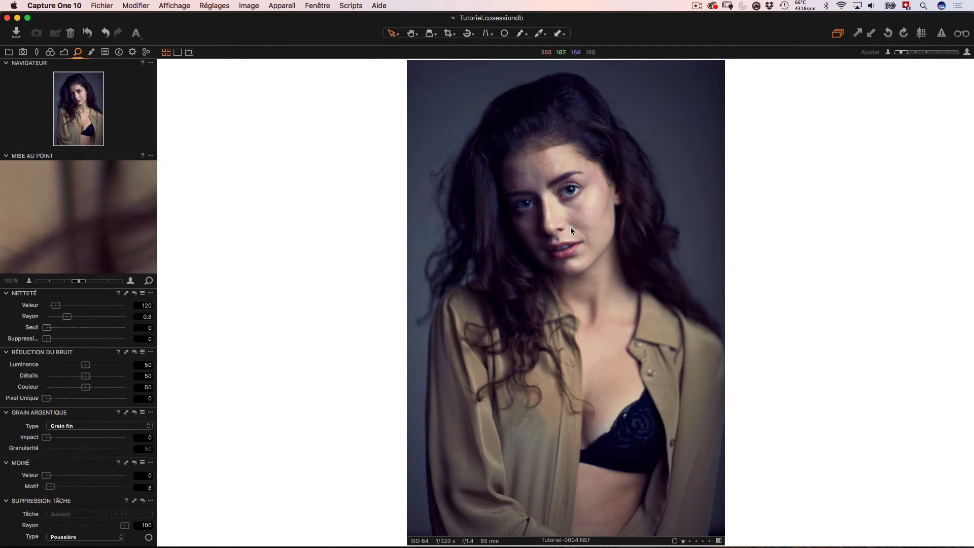
Detach the Netteté tool as a floating palette beside the portrait and hide the other tools
{"action": "left_click_drag", "start_coordinate": [82, 297], "coordinate": [211, 172]}
{"action": "key", "text": "super+t"}
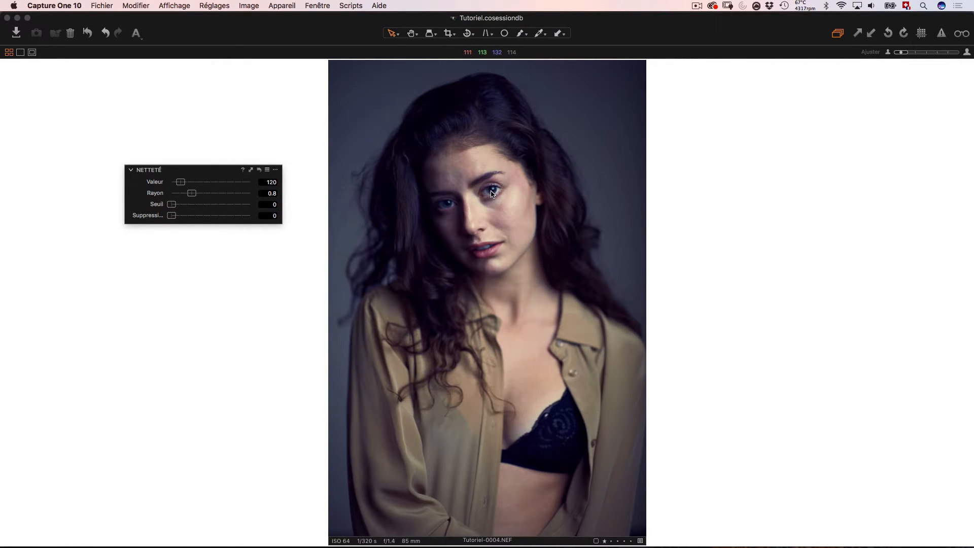
Try the sharpening Valeur at 1,000 on the portrait's face, then reset it to its default
{"action": "scroll", "coordinate": [492, 193], "scroll_direction": "up", "scroll_amount": 1}
{"action": "scroll", "coordinate": [490, 191], "scroll_direction": "up", "scroll_amount": 1}
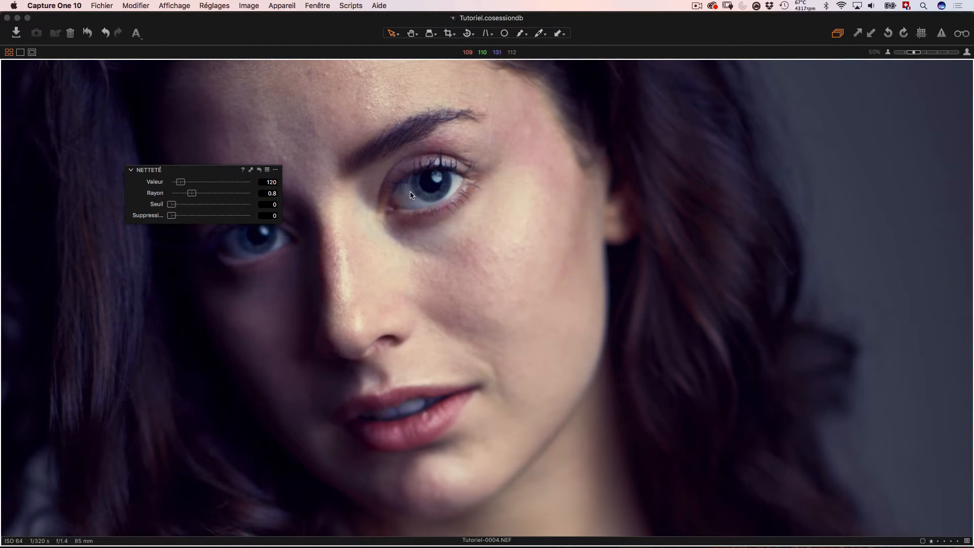
{"action": "left_click_drag", "start_coordinate": [387, 223], "coordinate": [478, 214]}
{"action": "key", "text": "space"}
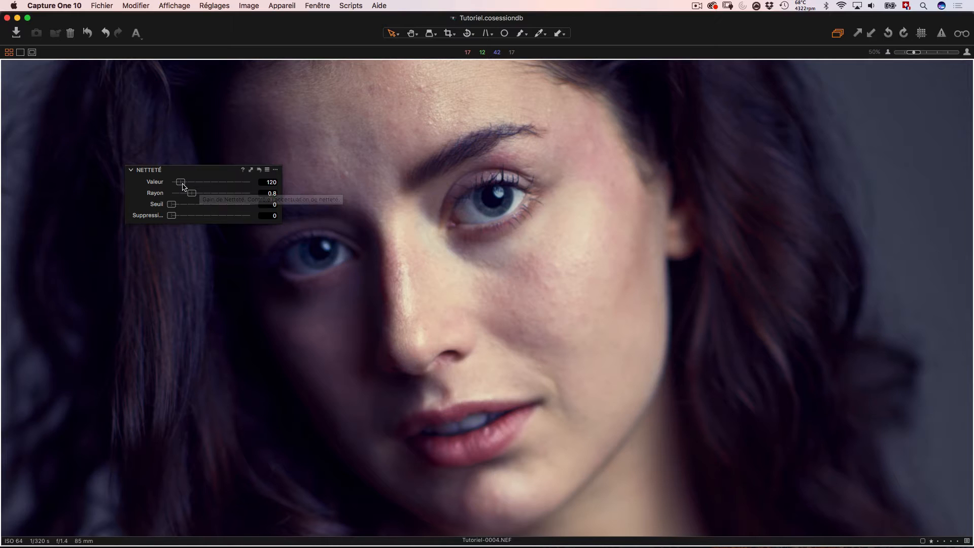
{"action": "left_click_drag", "start_coordinate": [181, 186], "coordinate": [265, 185]}
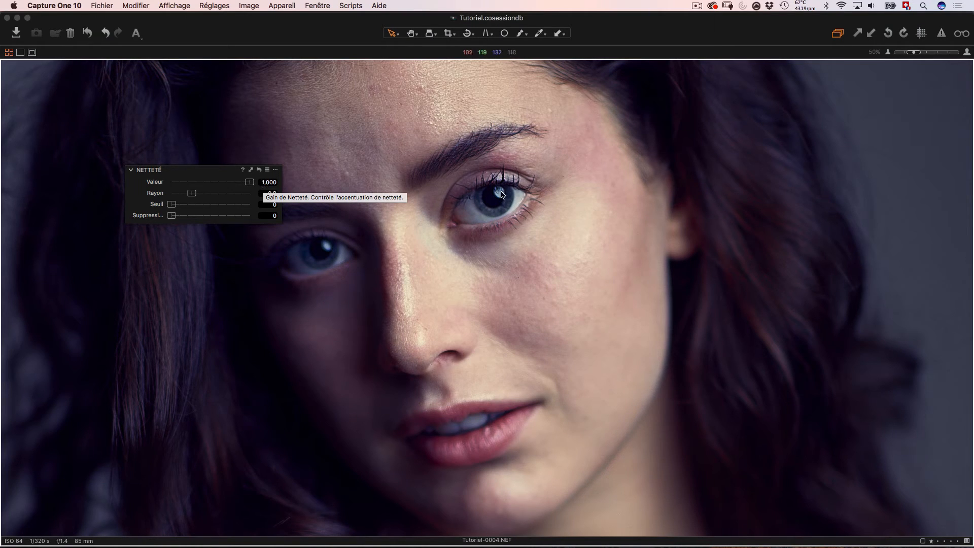
{"action": "double_click", "coordinate": [251, 183]}
Sharpen the portrait with Valeur 819, Rayon 0.9 and Seuil 1.4, keeping halo suppression at 0
{"action": "mouse_move", "coordinate": [180, 183]}
{"action": "left_mouse_down"}
{"action": "mouse_move", "coordinate": [234, 182]}
{"action": "mouse_move", "coordinate": [268, 199]}
{"action": "mouse_move", "coordinate": [179, 196]}
{"action": "mouse_move", "coordinate": [192, 197]}
{"action": "left_mouse_up"}
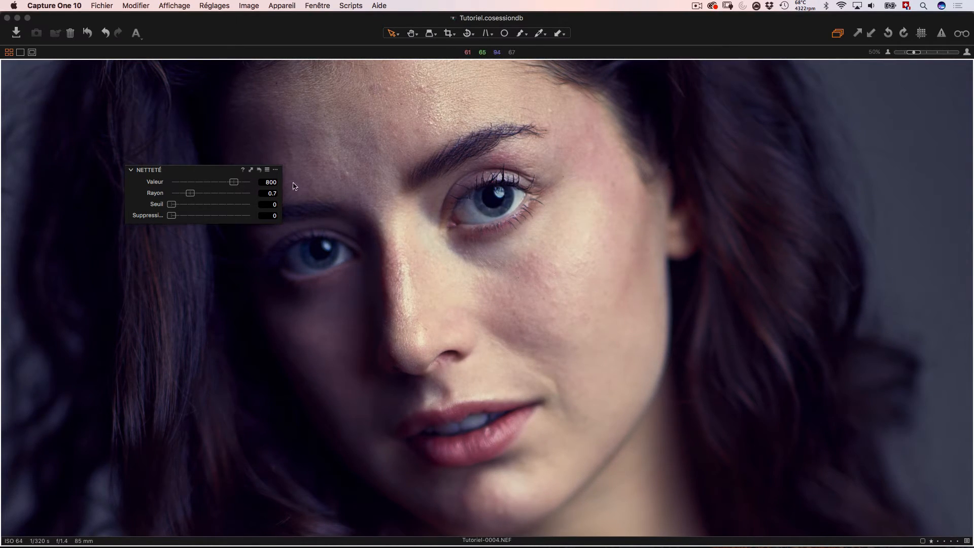
{"action": "left_click_drag", "start_coordinate": [188, 197], "coordinate": [196, 198]}
{"action": "left_click_drag", "start_coordinate": [173, 207], "coordinate": [203, 207]}
{"action": "left_click_drag", "start_coordinate": [204, 205], "coordinate": [236, 184]}
{"action": "mouse_move", "coordinate": [172, 219]}
{"action": "left_mouse_down"}
{"action": "mouse_move", "coordinate": [245, 219]}
{"action": "mouse_move", "coordinate": [163, 214]}
{"action": "left_mouse_up"}
Show the hidden tools again and dock the floating Netteté palette back among them
{"action": "key", "text": "super+0"}
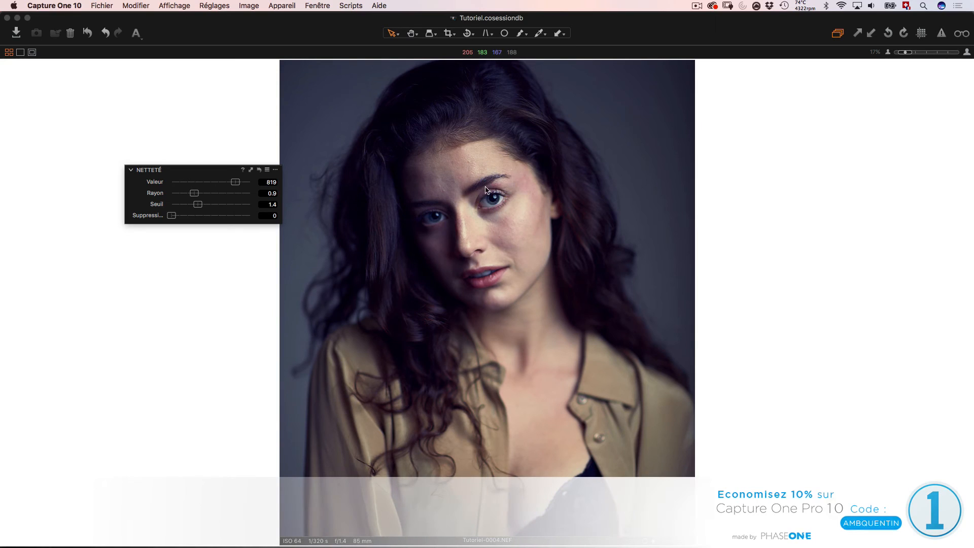
{"action": "key", "text": "super+t"}
{"action": "left_click_drag", "start_coordinate": [221, 170], "coordinate": [97, 305]}
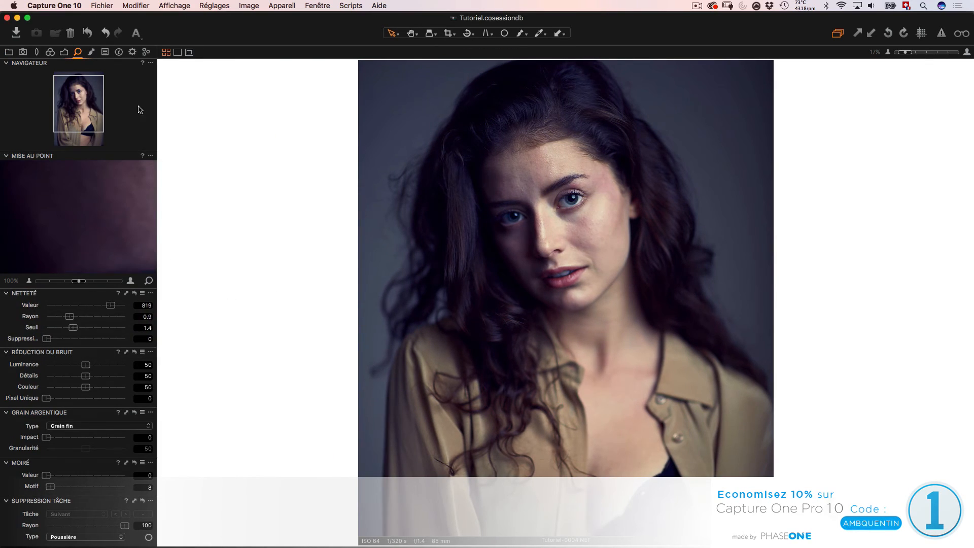
Open the local adjustments tools and examine the portrait's eyes up close
{"action": "left_click", "coordinate": [91, 52]}
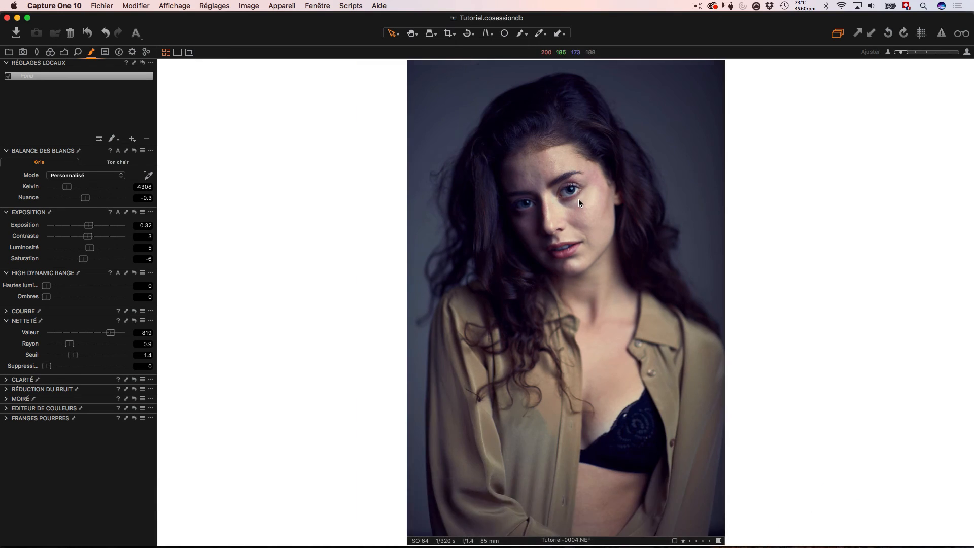
{"action": "scroll", "coordinate": [579, 199], "scroll_direction": "up", "scroll_amount": 3}
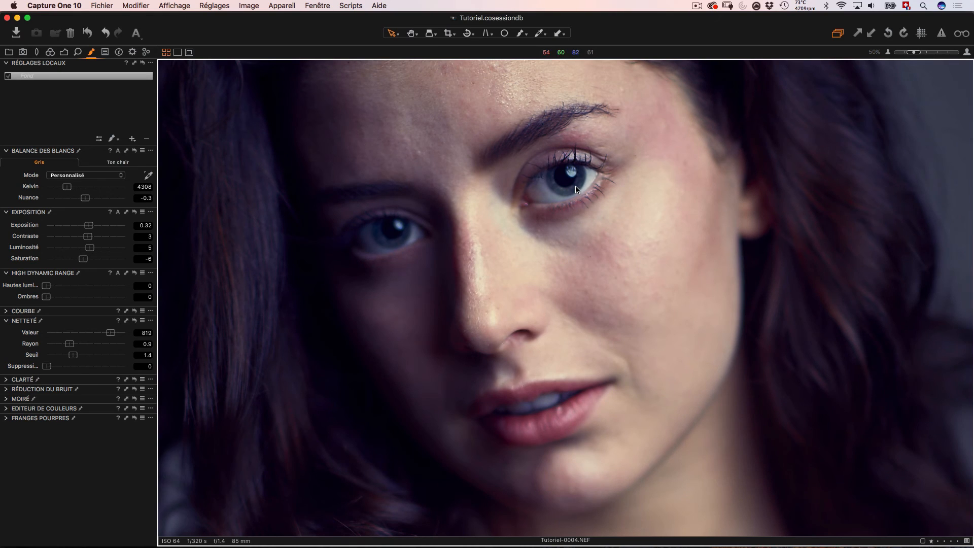